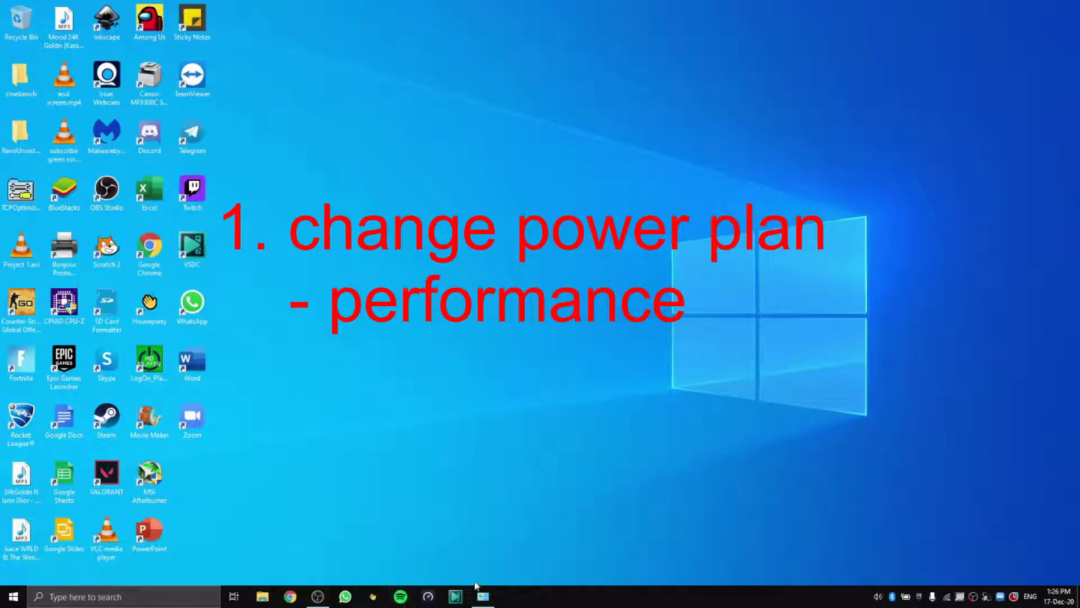
- Close the old Power Options window and search Windows for 'power'
mouse_move(495, 590)
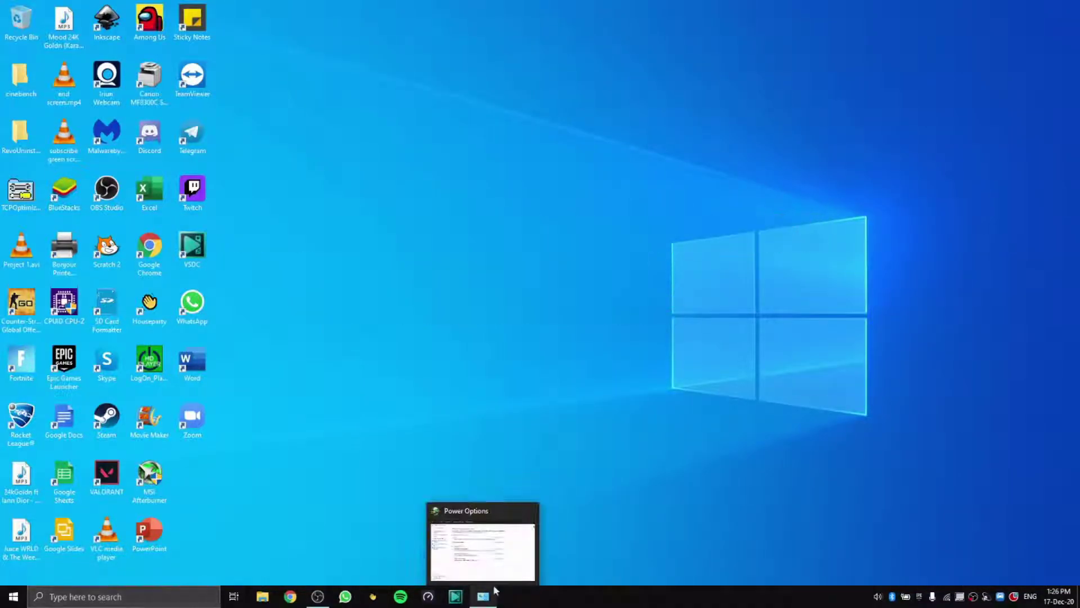
click(531, 510)
click(113, 596)
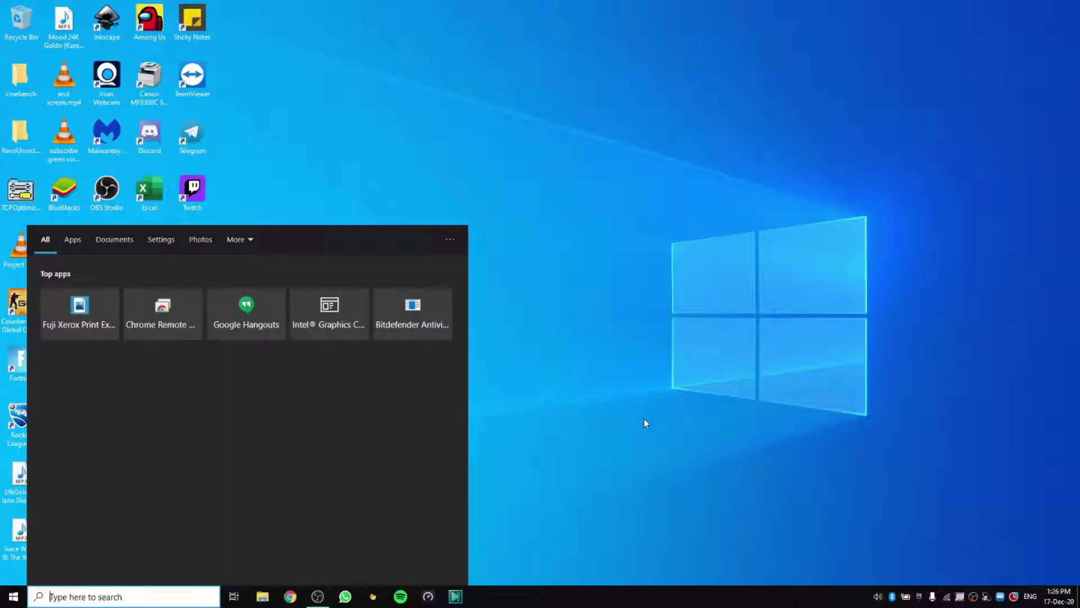
text(power)
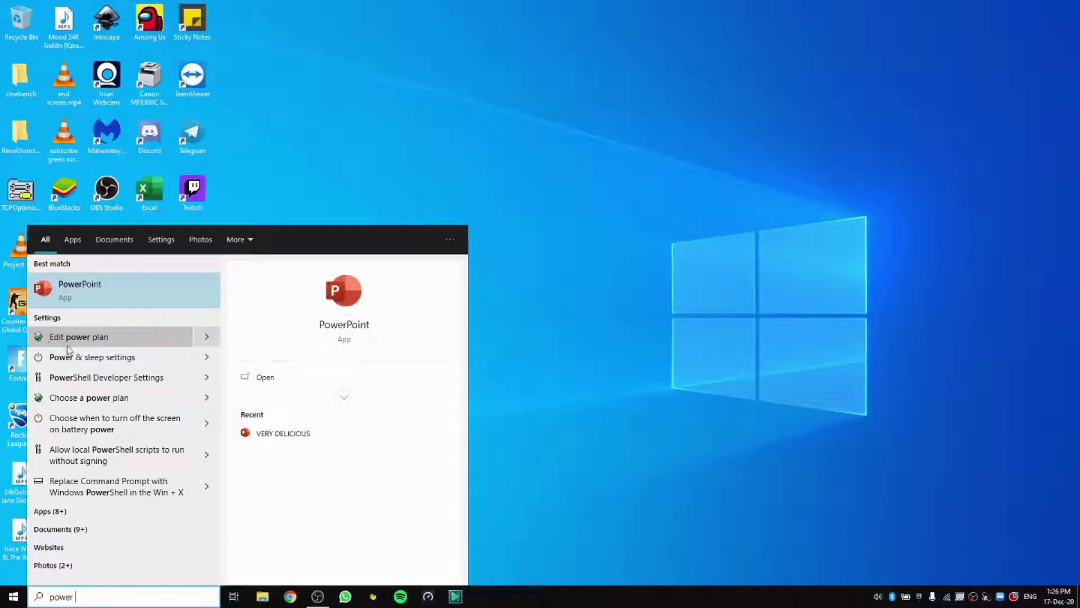
- Open 'Choose a power plan' from the search results
click(147, 402)
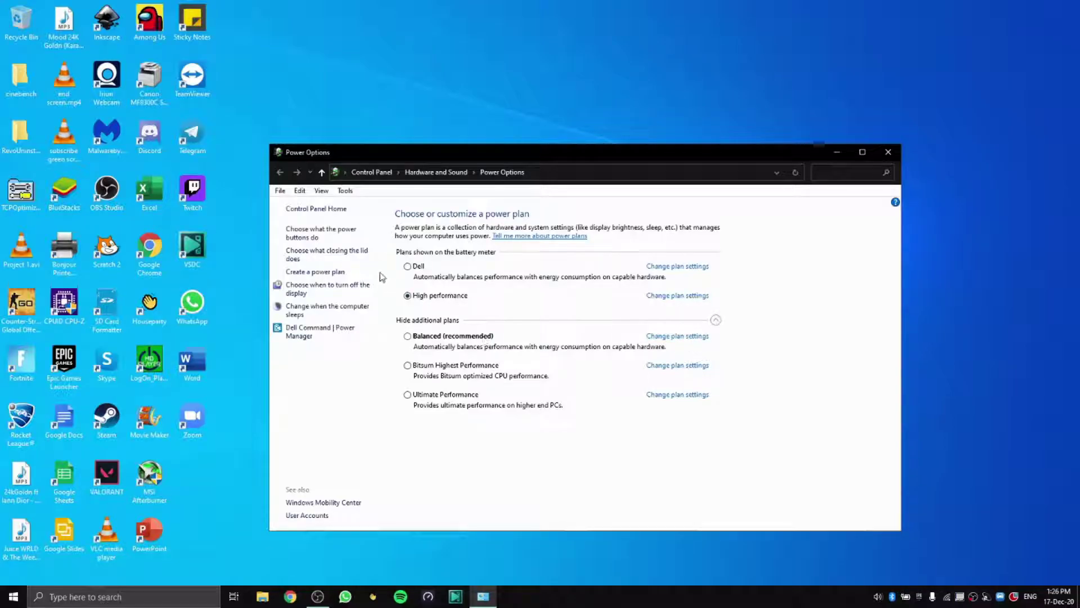
- Create a new High performance–based power plan named 'power pc'
click(314, 272)
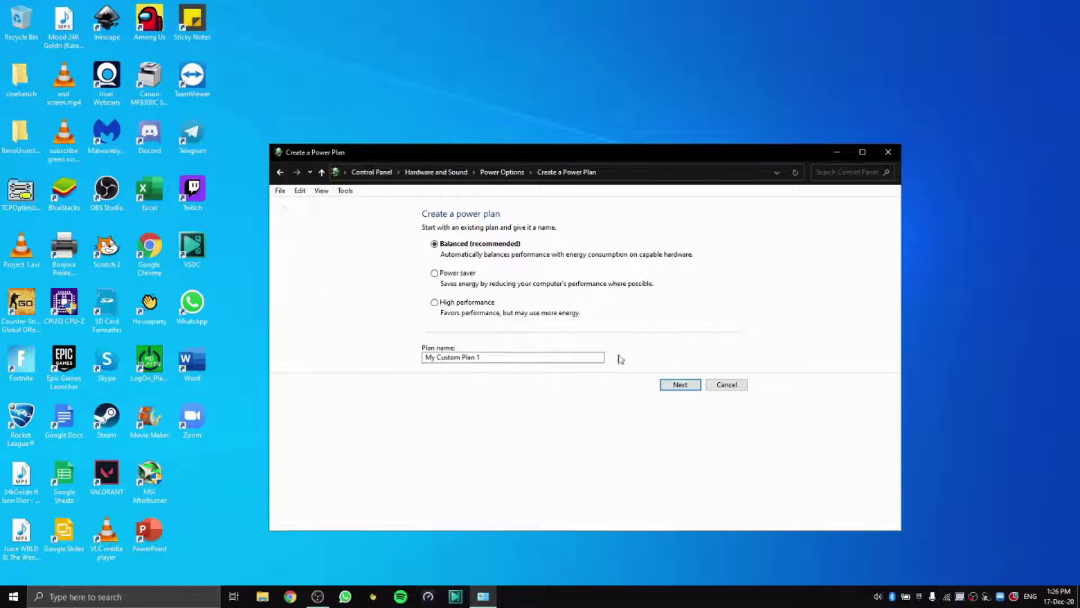
click(434, 303)
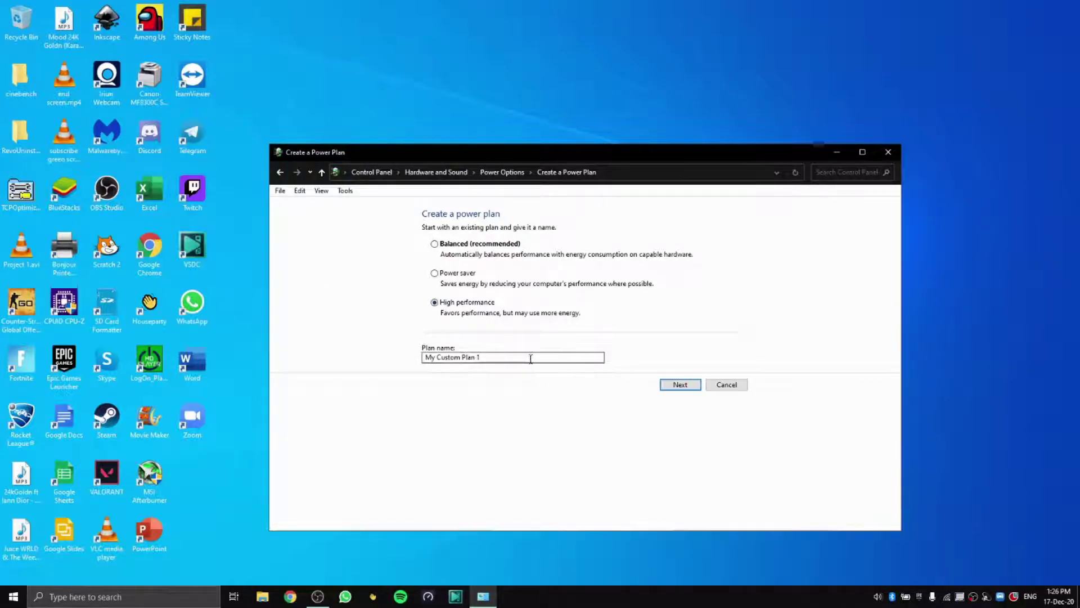
drag(497, 357, 396, 358)
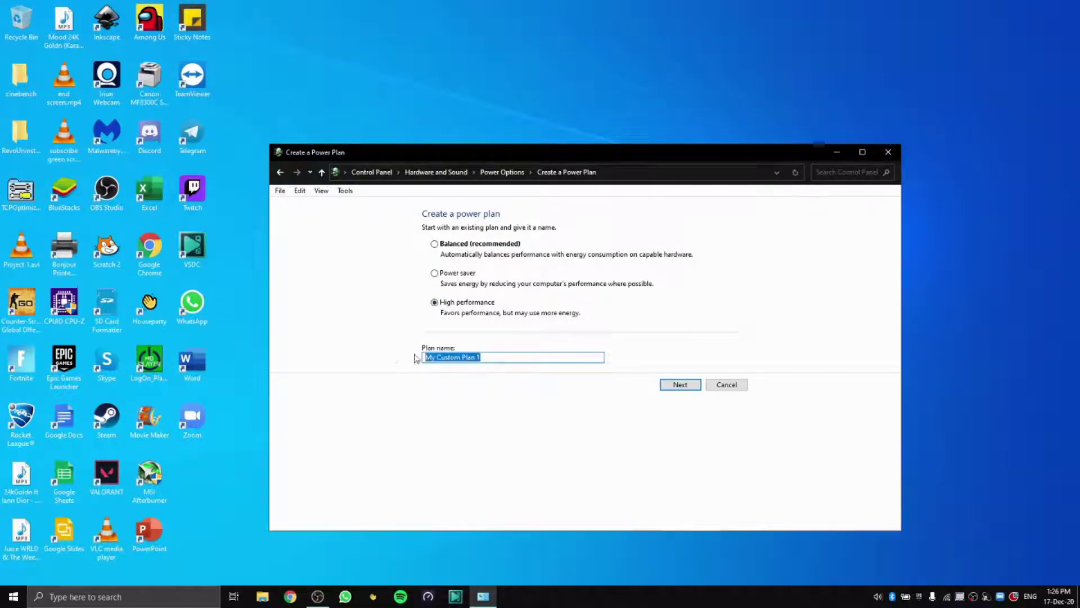
text(power)
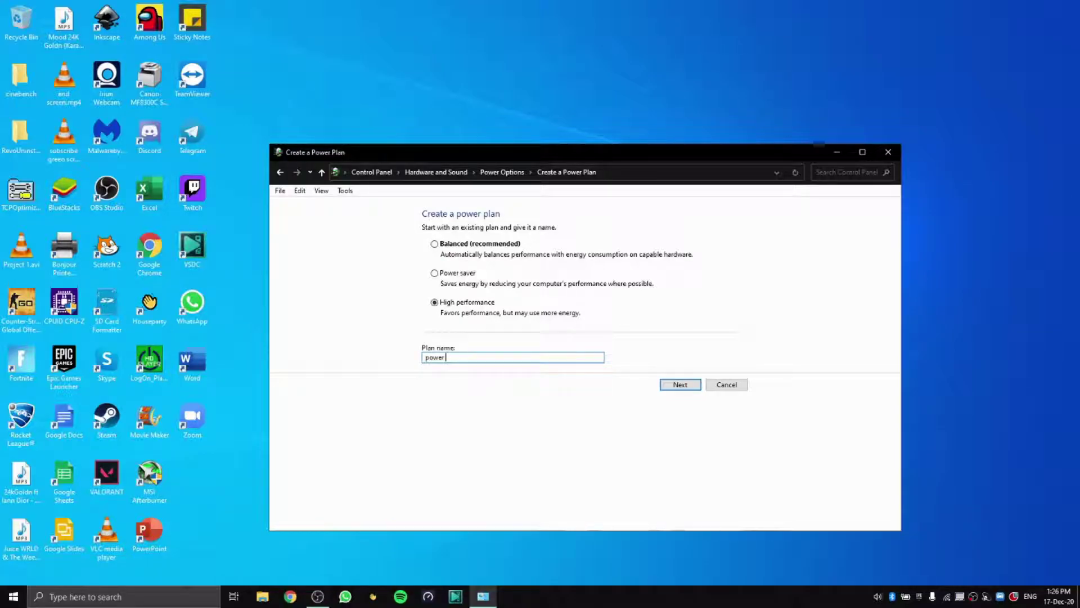
text( pc)
click(671, 385)
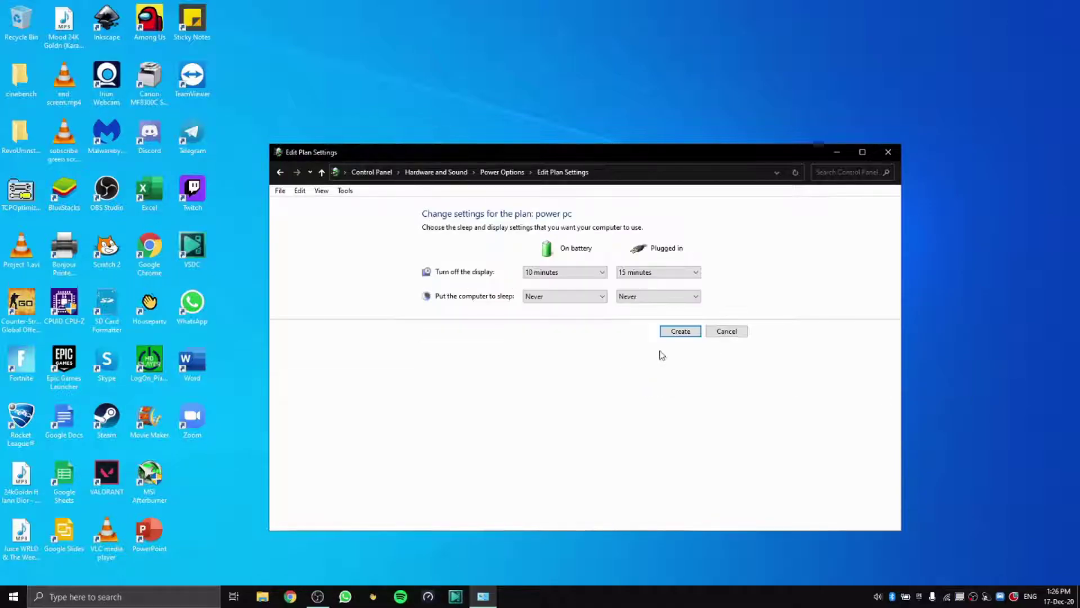
click(681, 331)
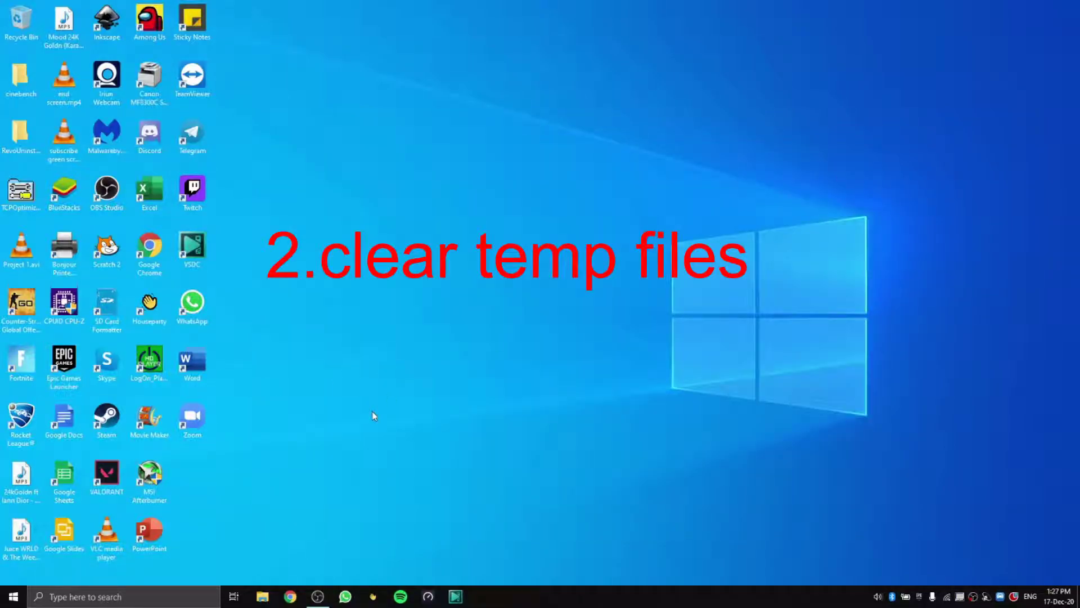
- Run 'temp' from the Run dialog to open the Windows Temp folder
mouse_move(317, 596)
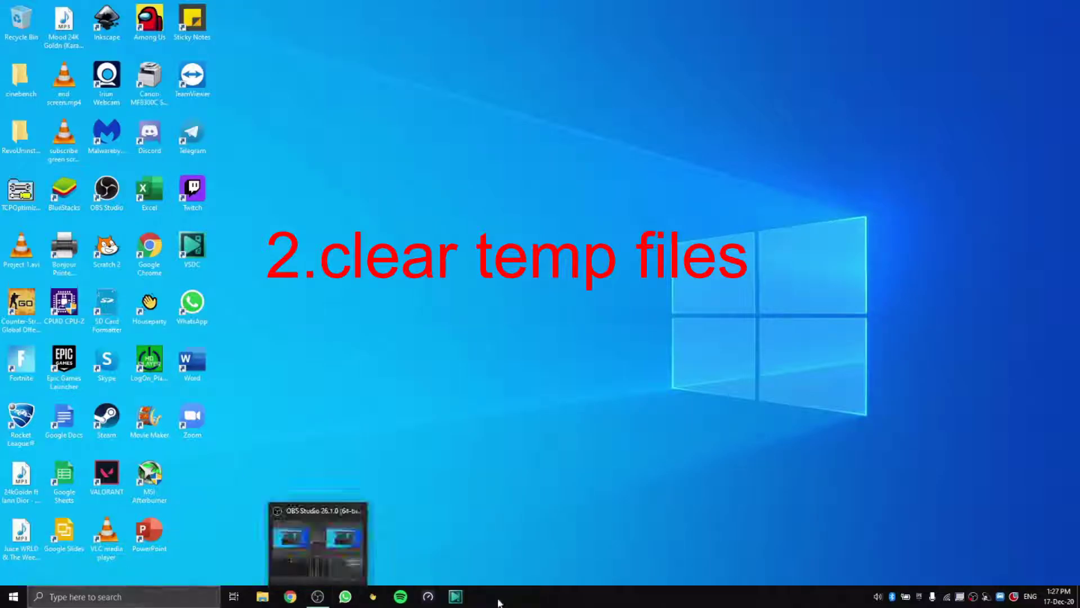
right_click(12, 598)
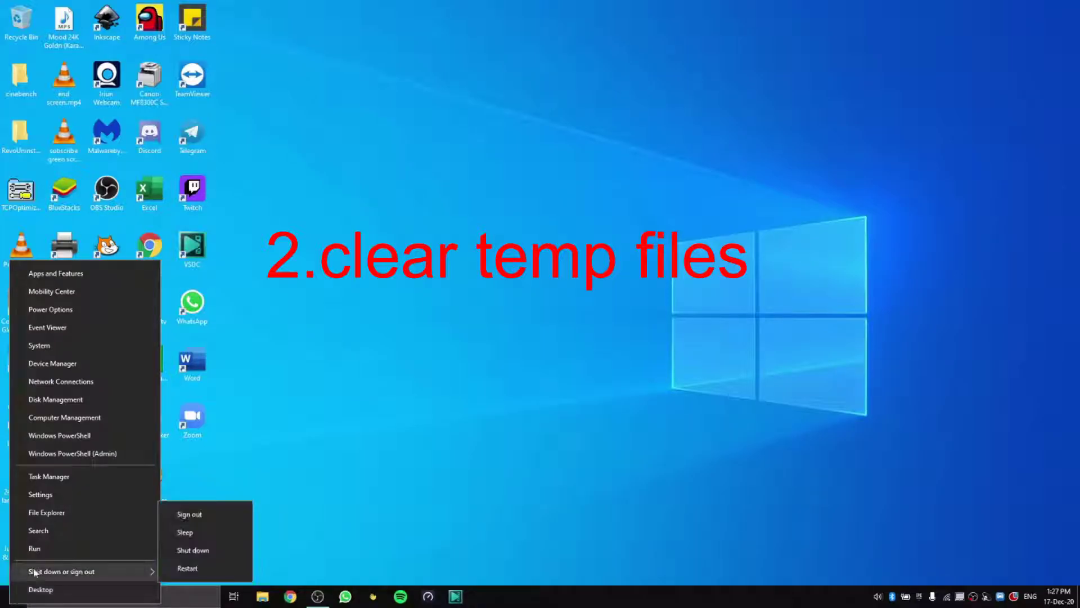
click(37, 547)
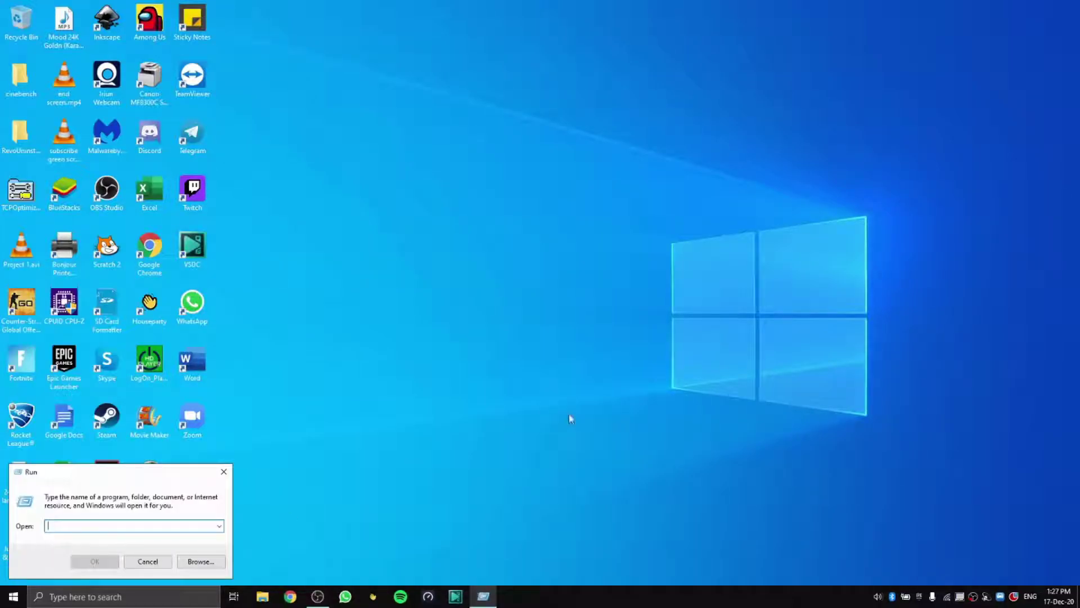
text(temp)
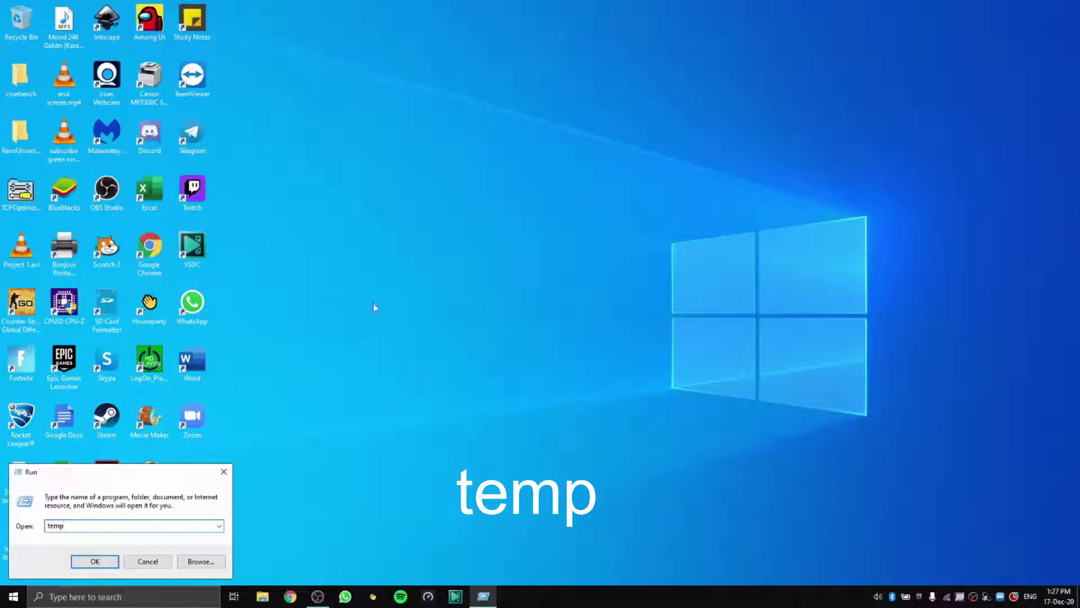
click(95, 560)
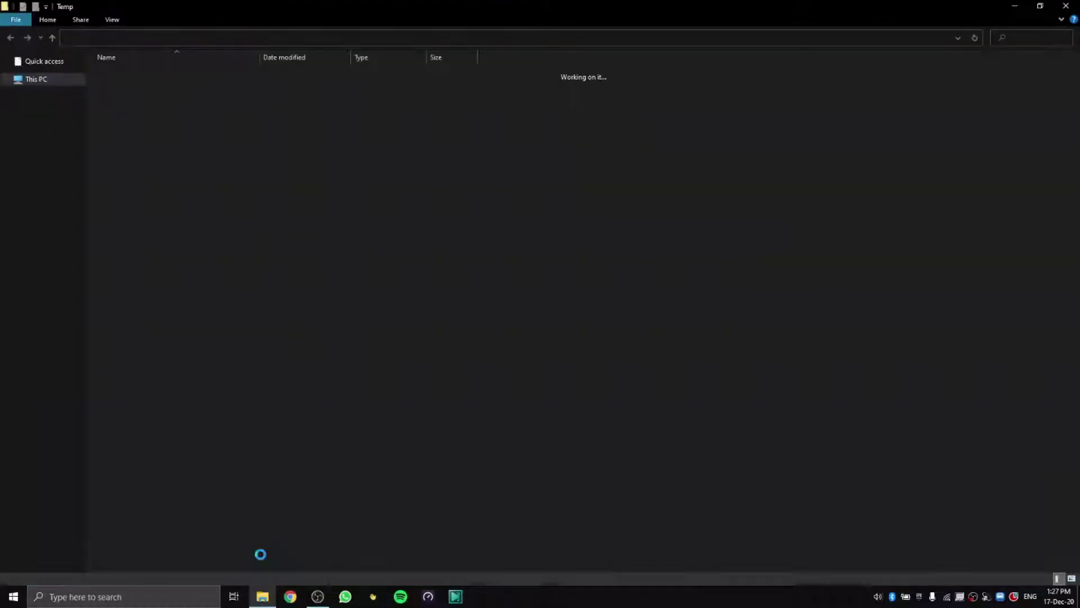
- Delete all 35 items in C:\Windows\Temp, skipping the two in-use log files
drag(583, 72, 332, 535)
right_click(248, 389)
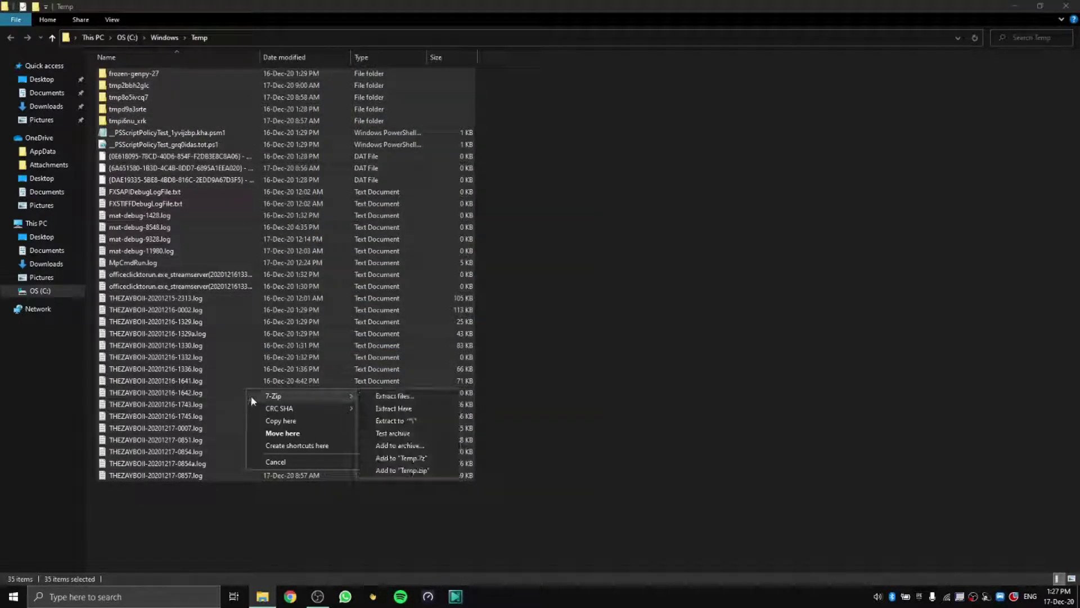
key(Escape)
right_click(188, 393)
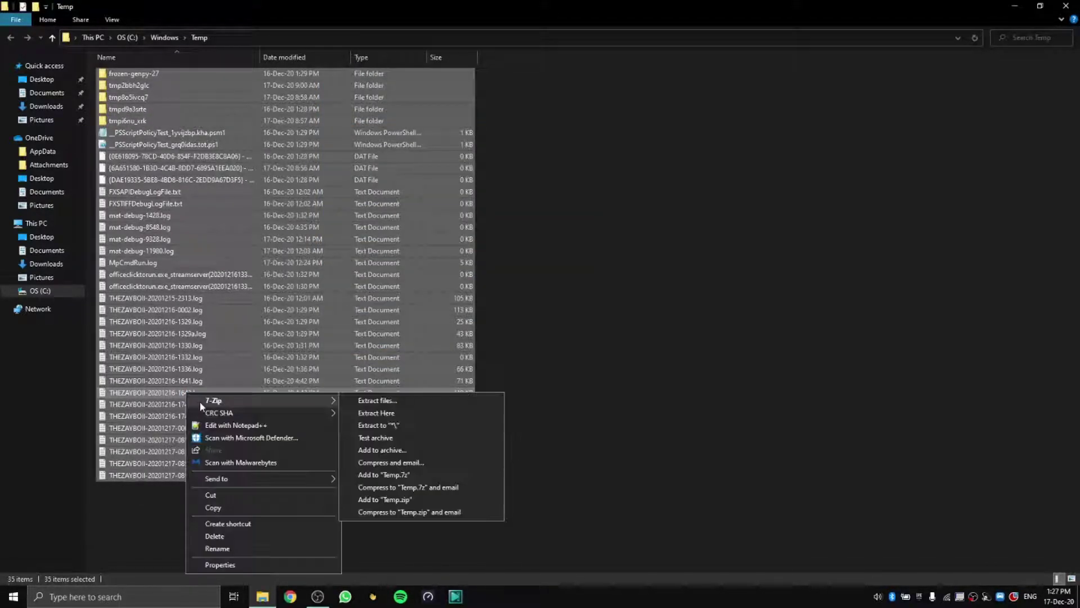
click(261, 536)
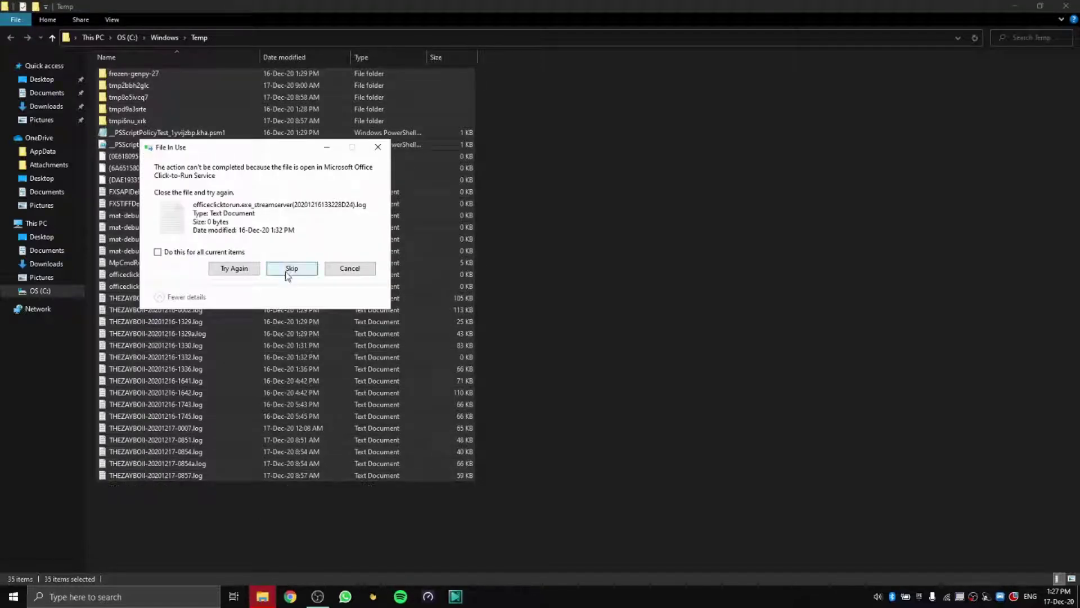
click(296, 273)
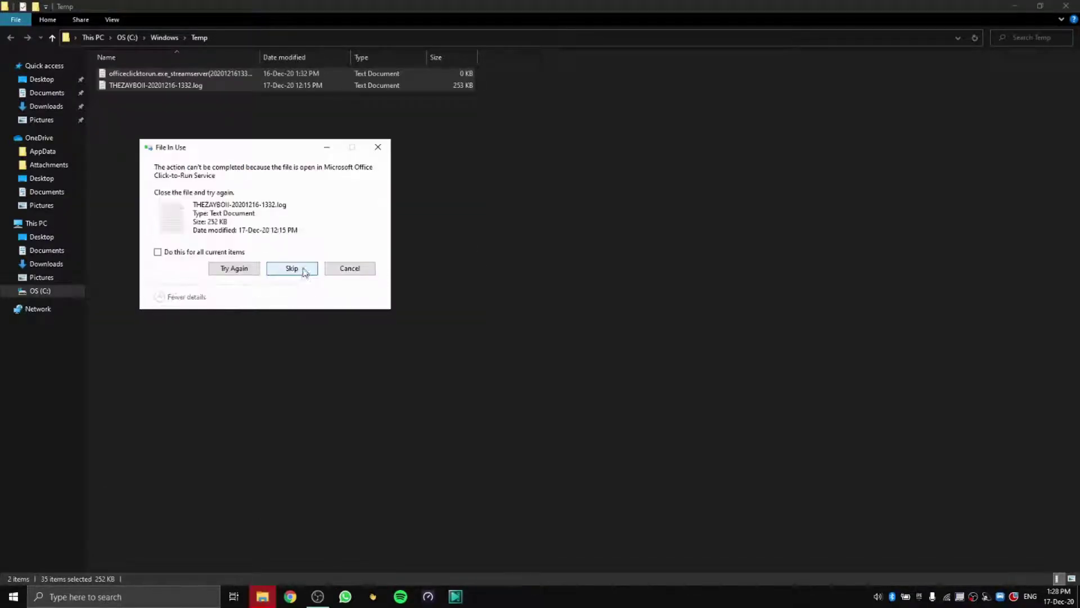
click(304, 270)
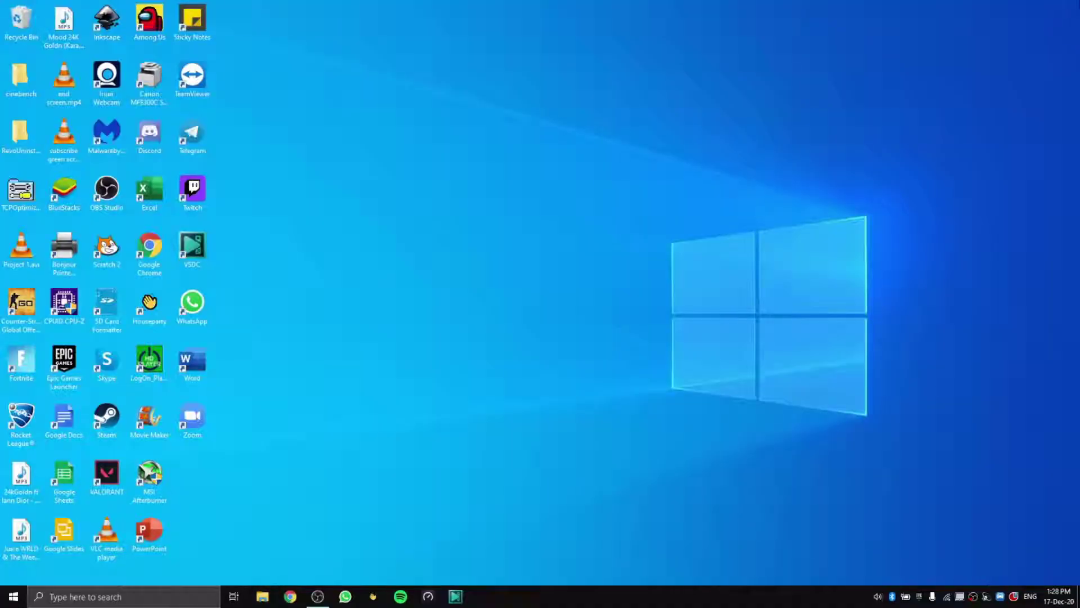
- Open the Run dialog and enter %temp%
right_click(14, 596)
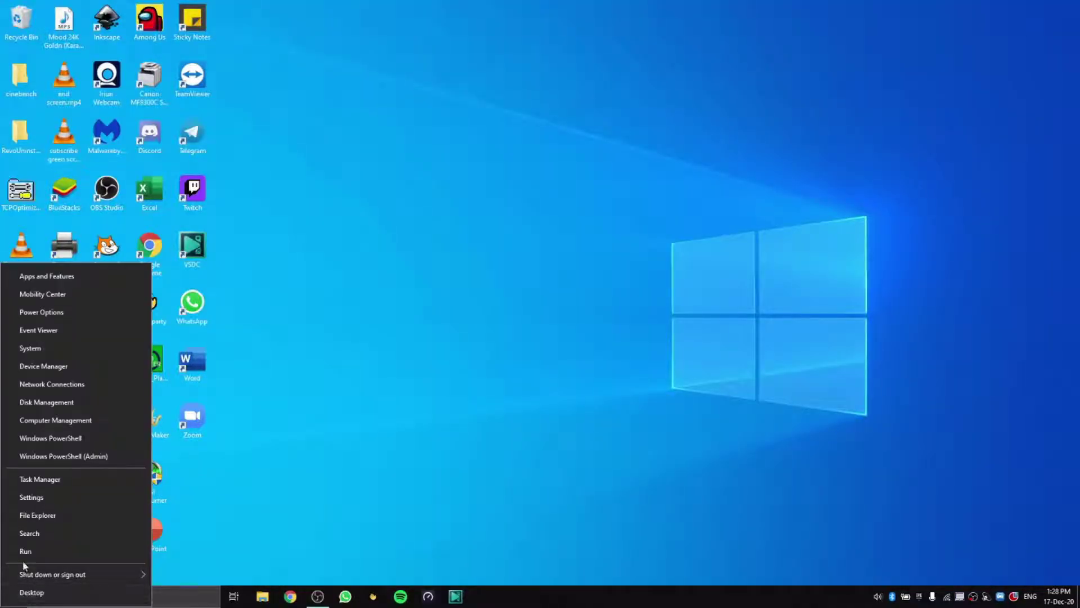
click(26, 552)
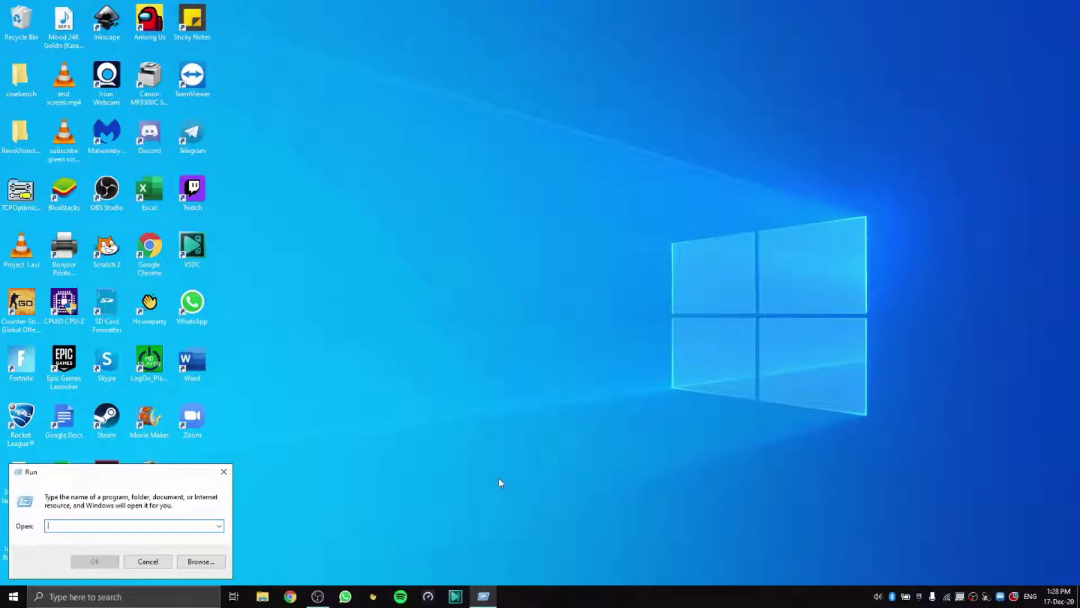
text(%tem)
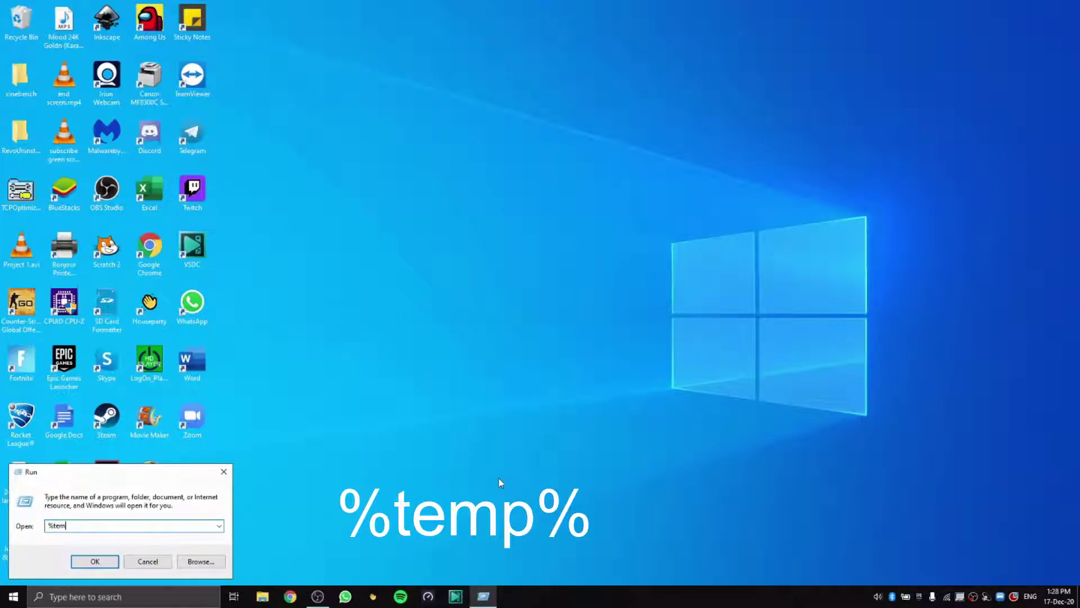
text(p%)
- Open the user Temp folder, delete all its items, and close the window
click(100, 562)
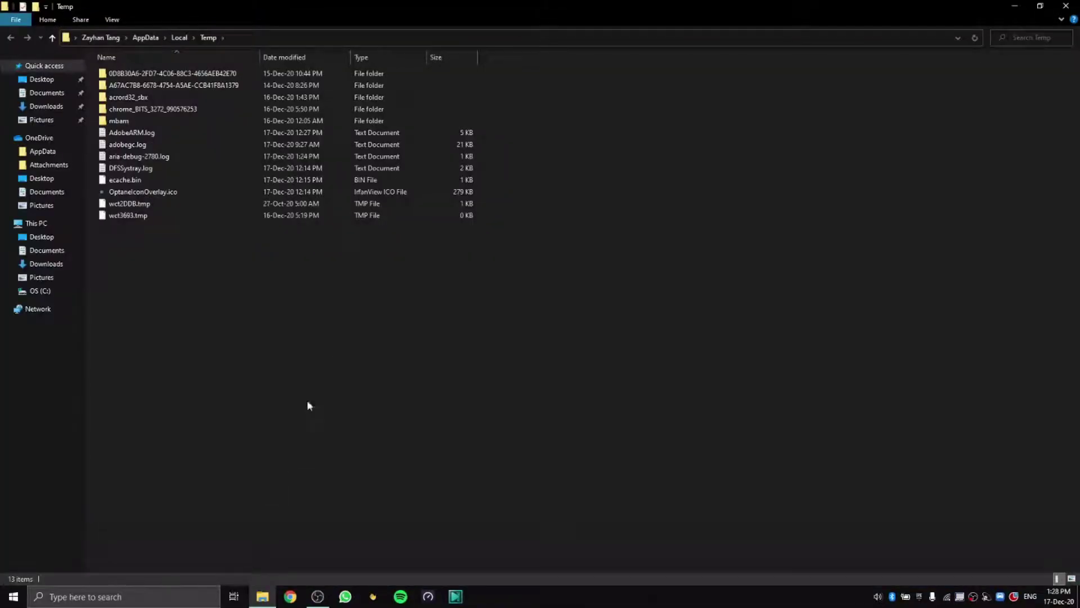
drag(318, 326, 255, 39)
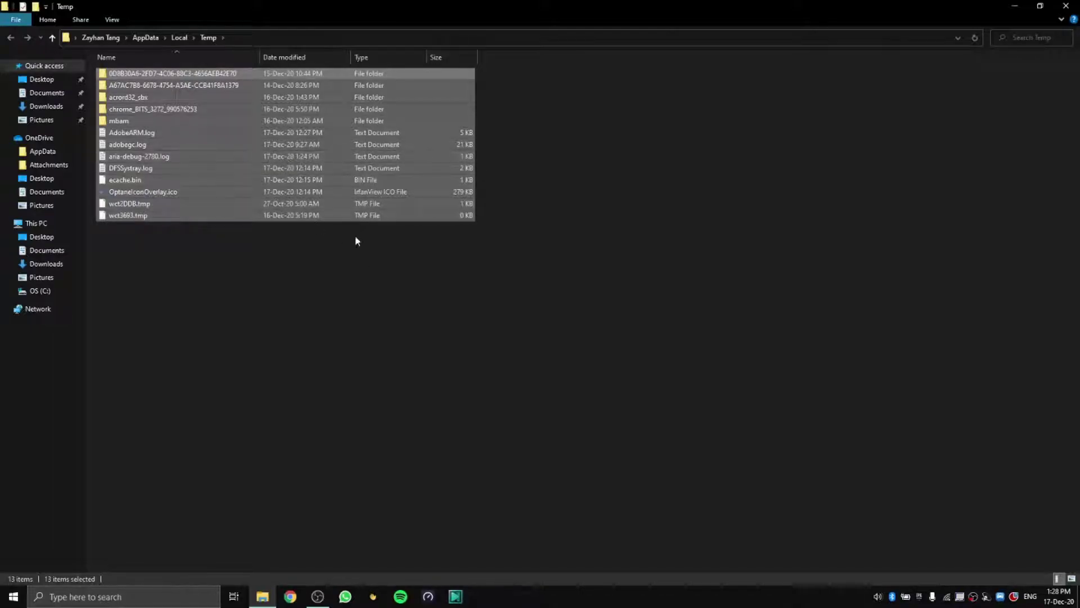
right_click(292, 169)
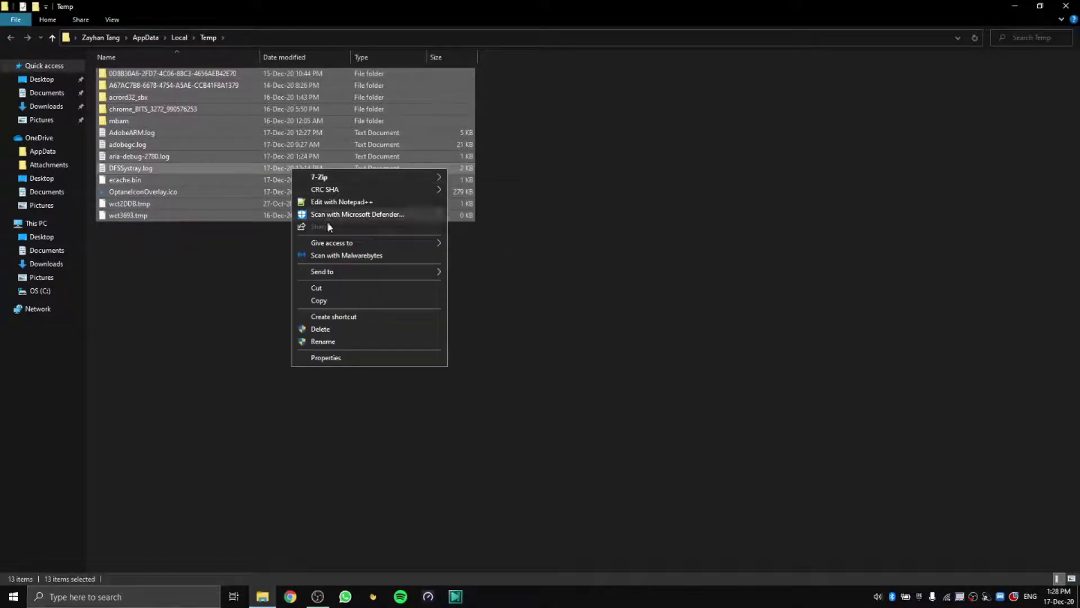
click(330, 333)
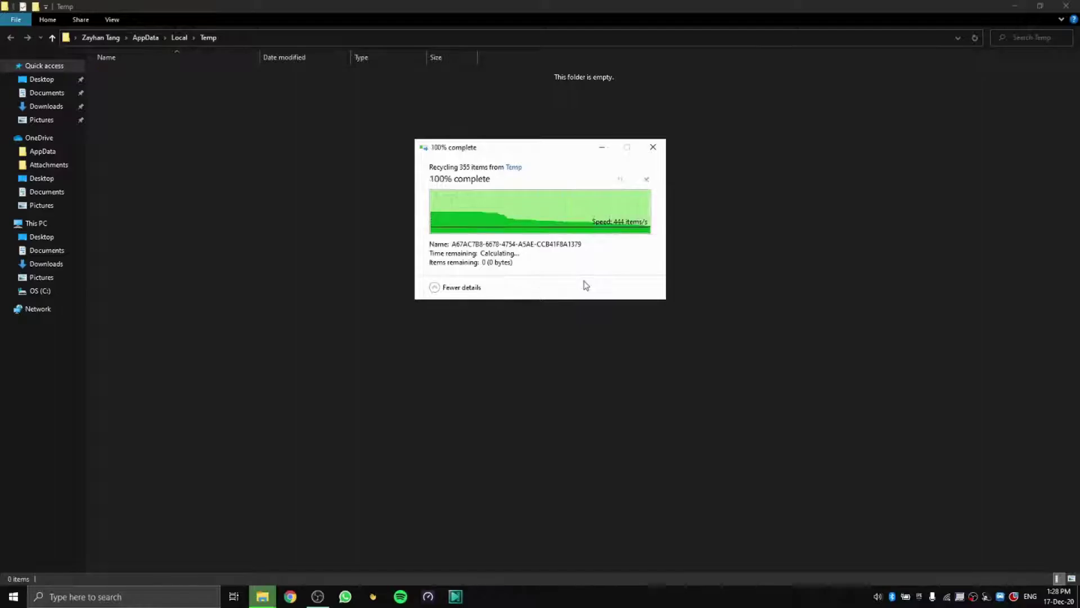
click(1066, 6)
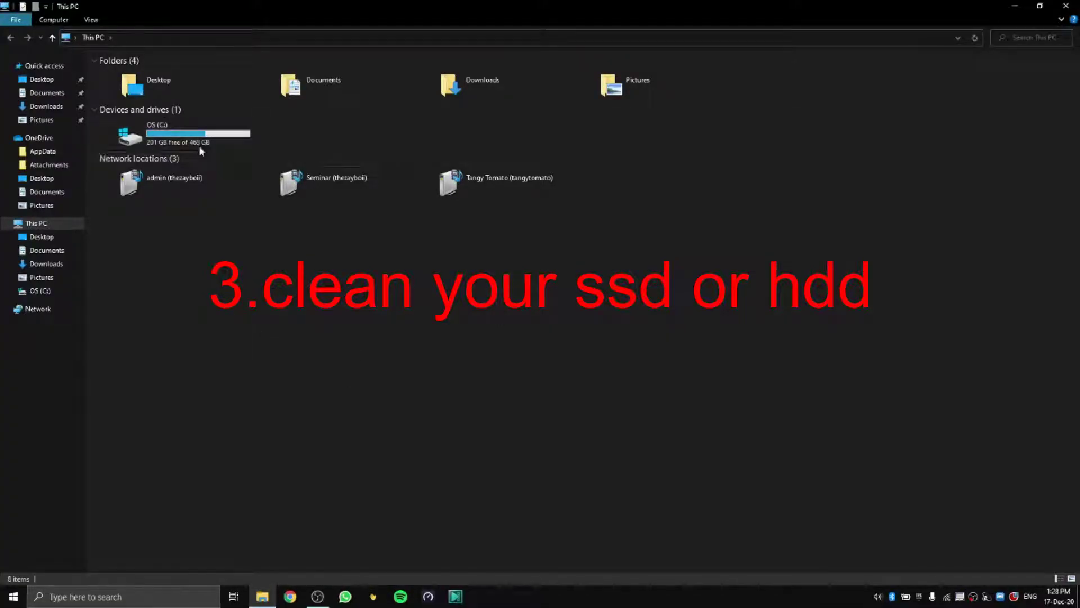
- Open the OS (C:) drive's Properties and move the dialog to the right
click(181, 144)
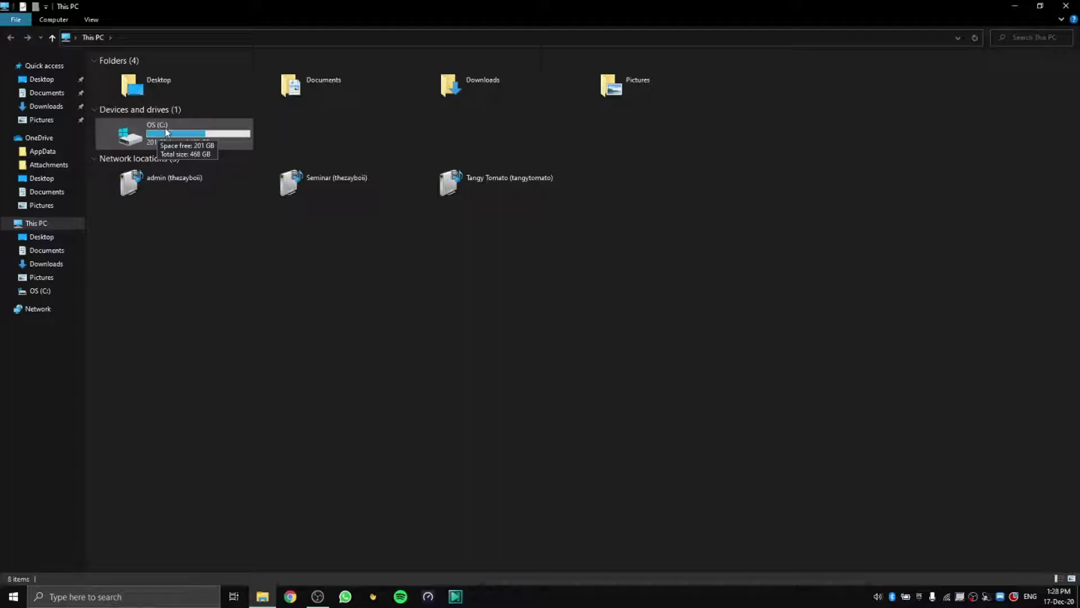
click(166, 133)
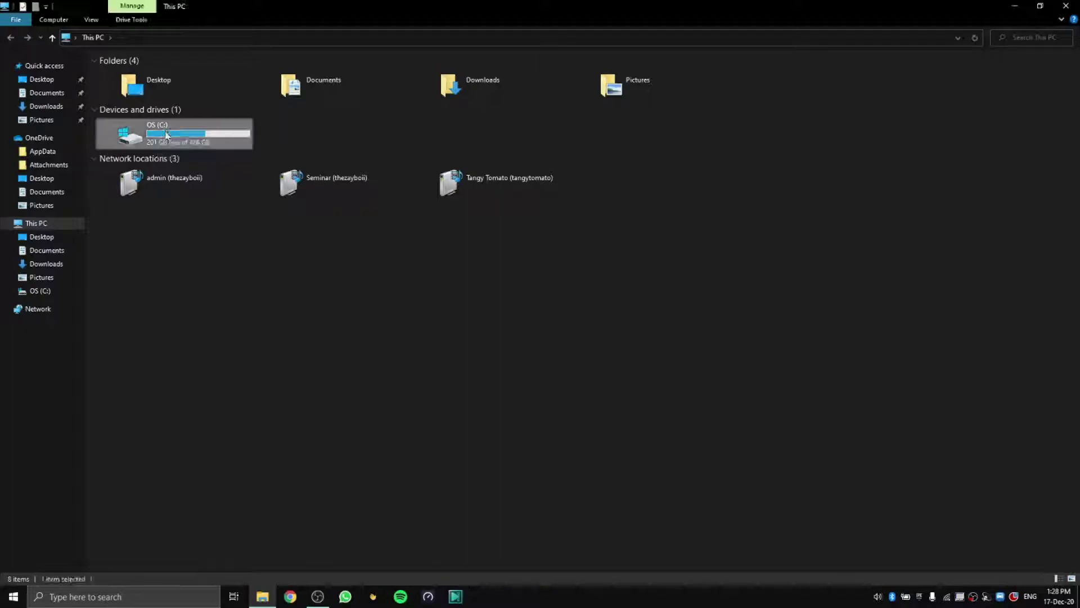
right_click(166, 137)
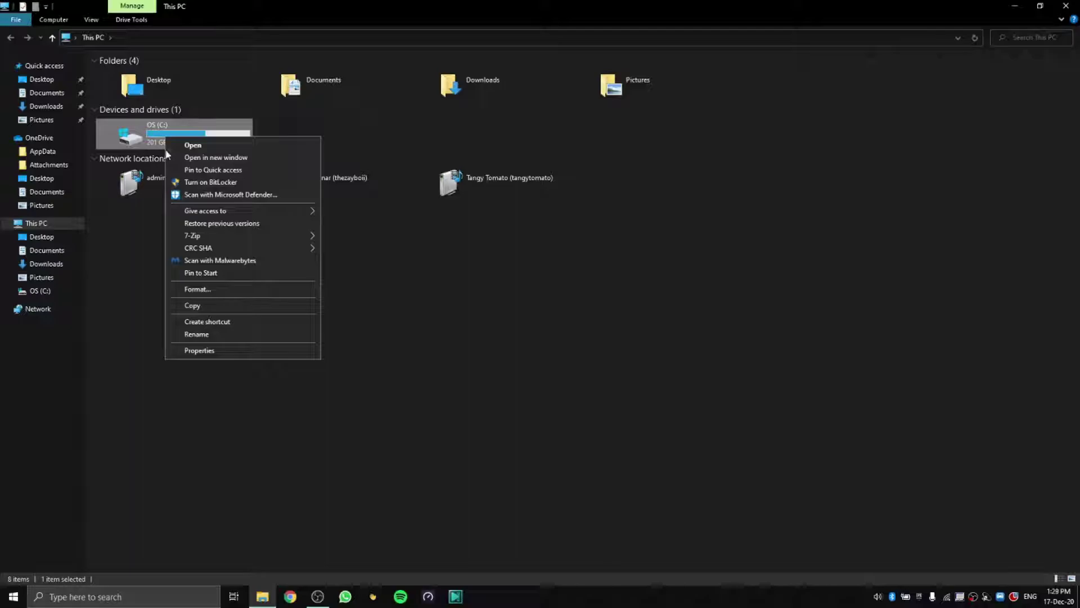
click(218, 352)
drag(251, 155, 566, 201)
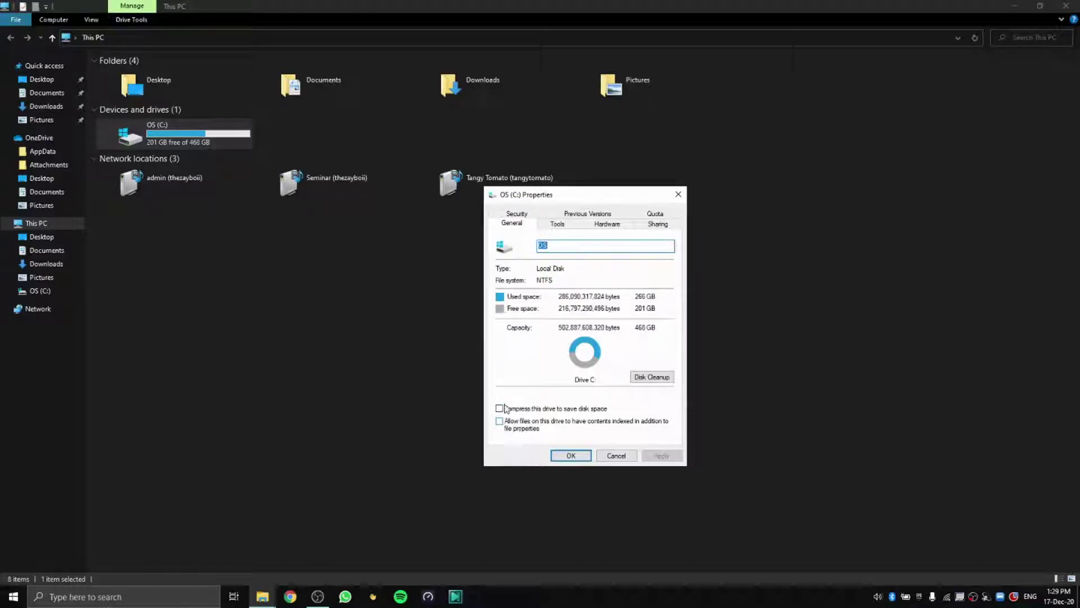
- Run Disk Cleanup on C:, deleting Recycle Bin, temporary files and thumbnails, then close Properties
click(663, 379)
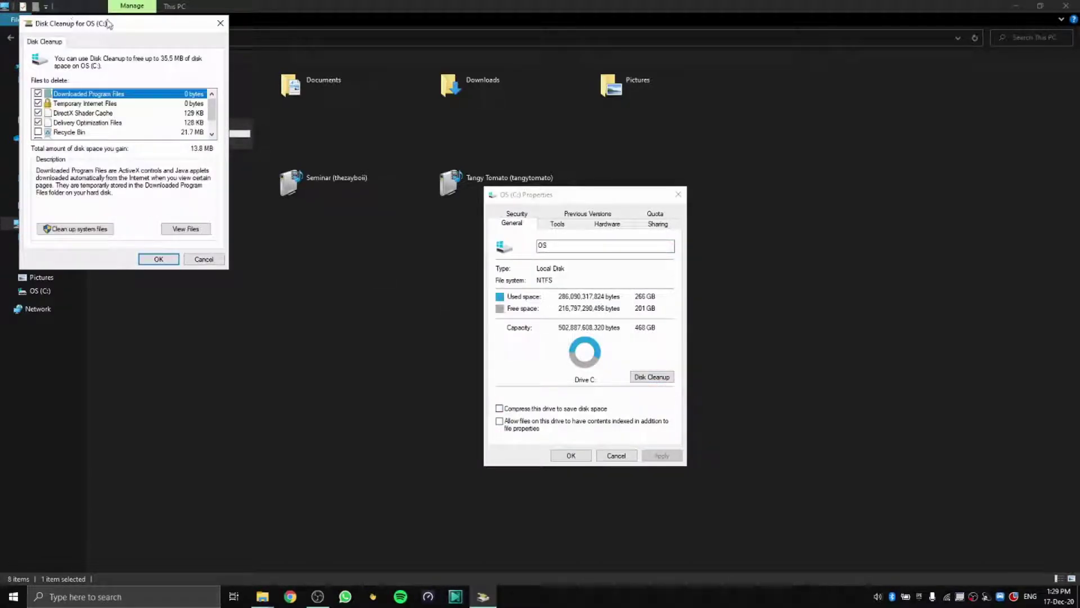
drag(109, 24, 419, 170)
scroll(443, 269, down, 1)
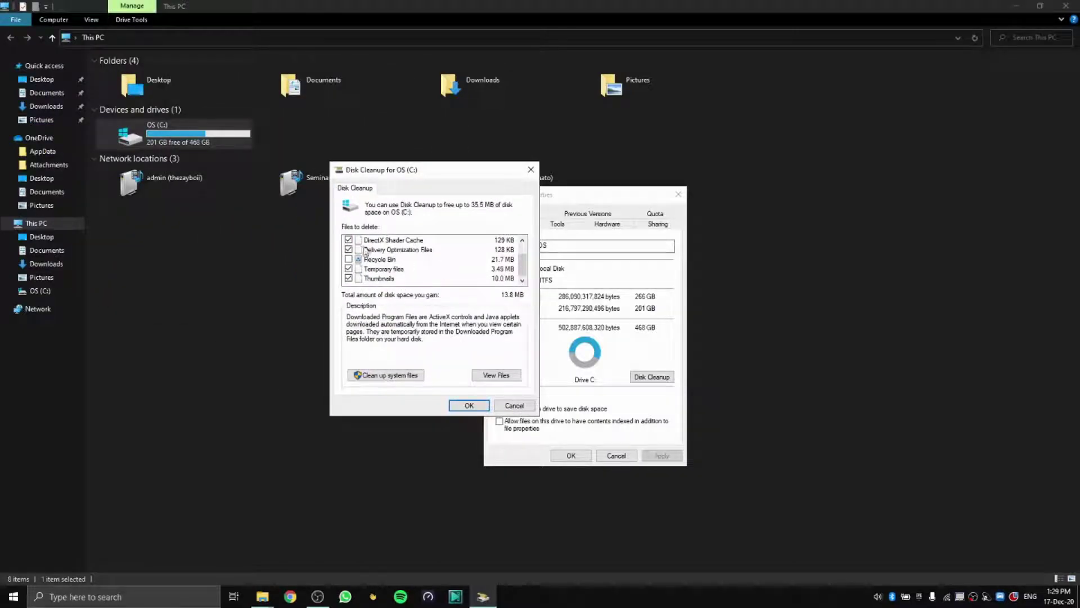
scroll(398, 263, up, 1)
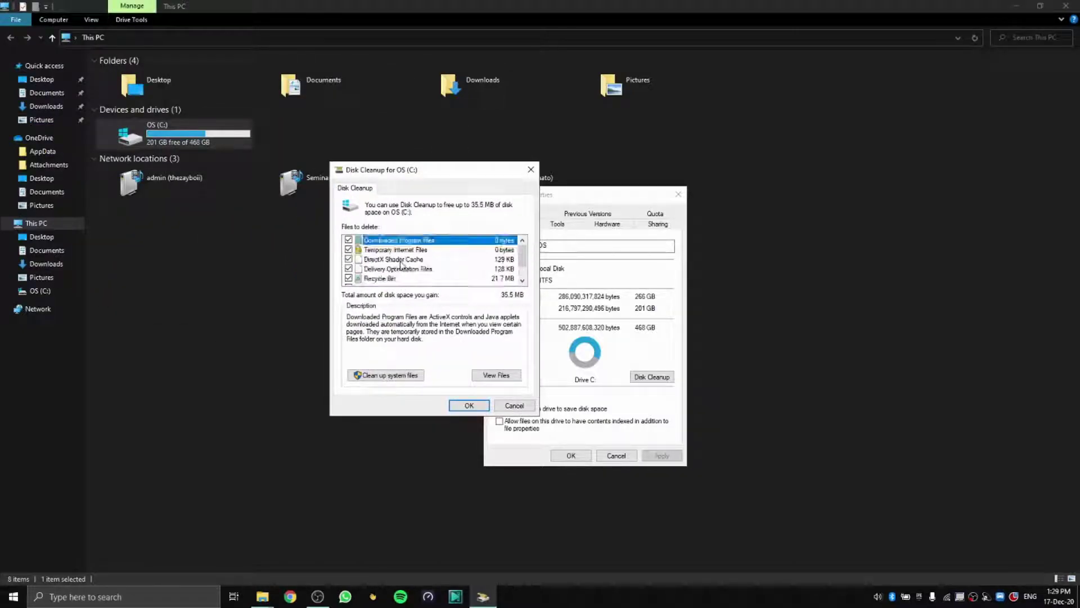
click(469, 405)
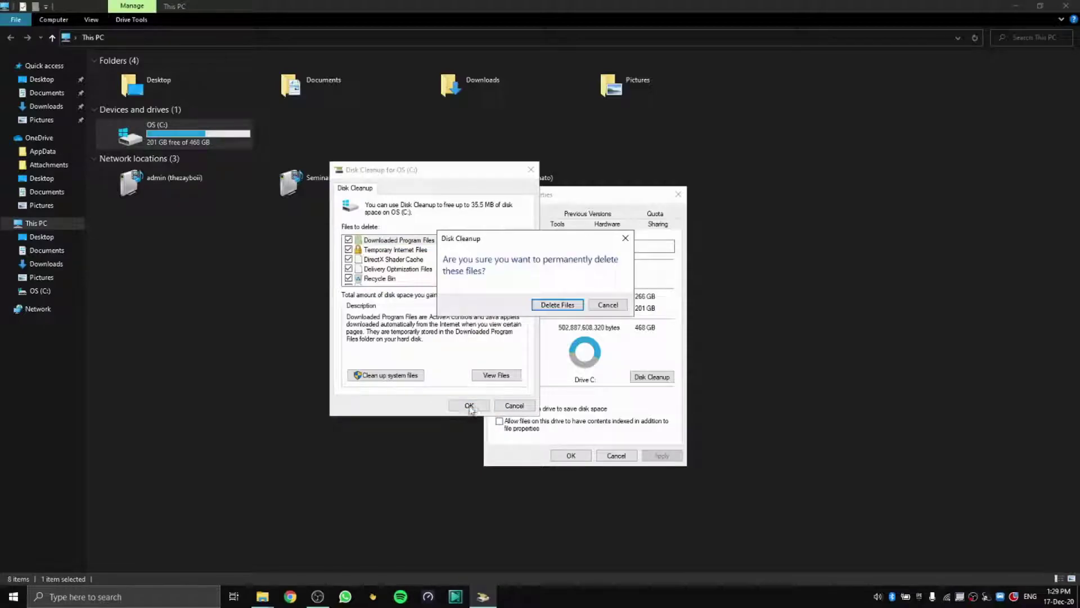
click(563, 306)
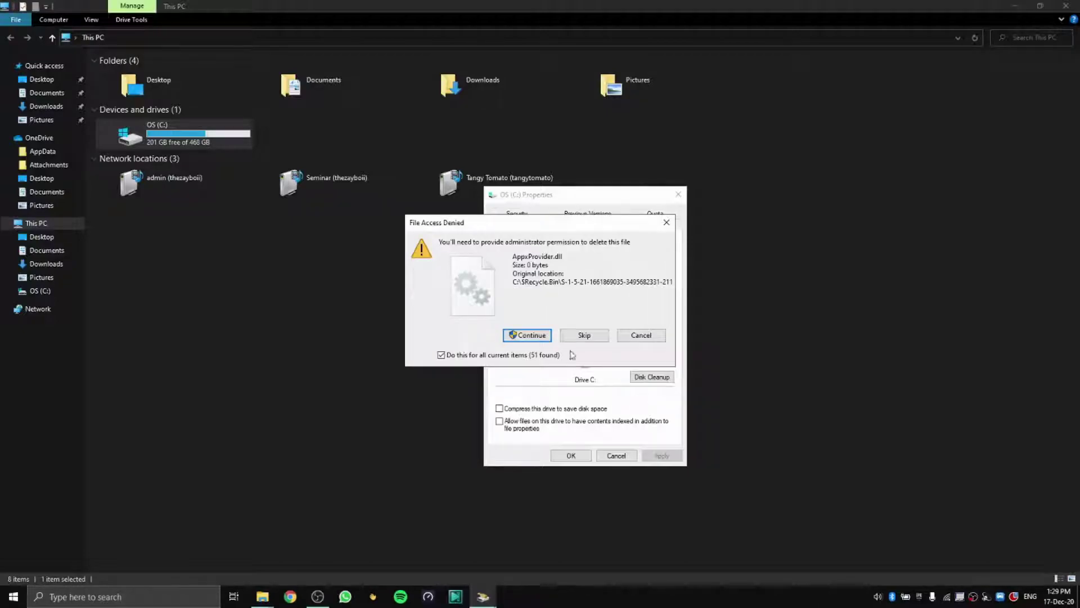
click(538, 339)
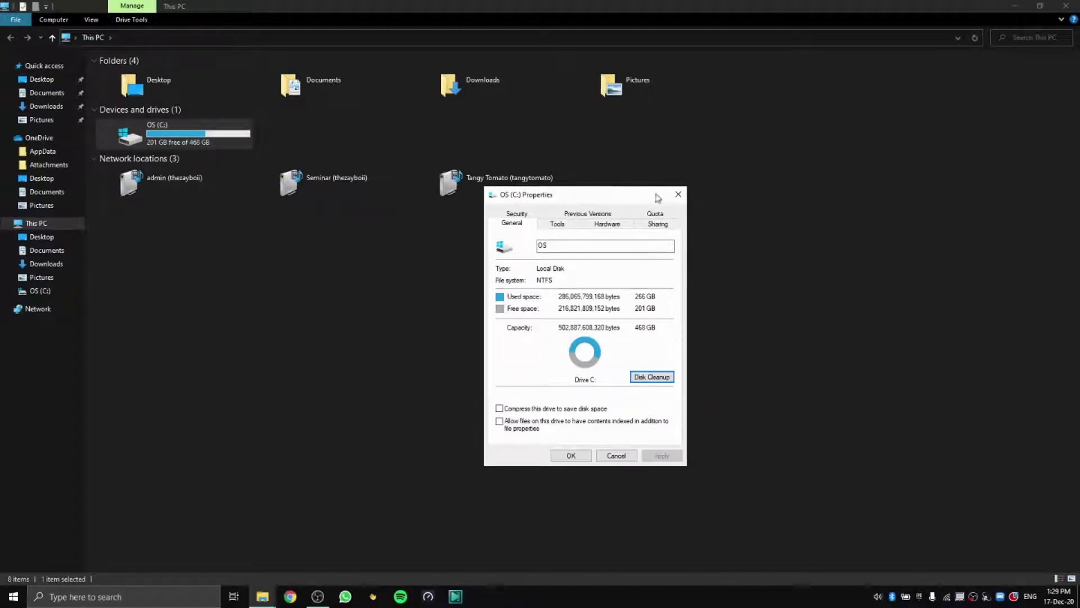
click(679, 194)
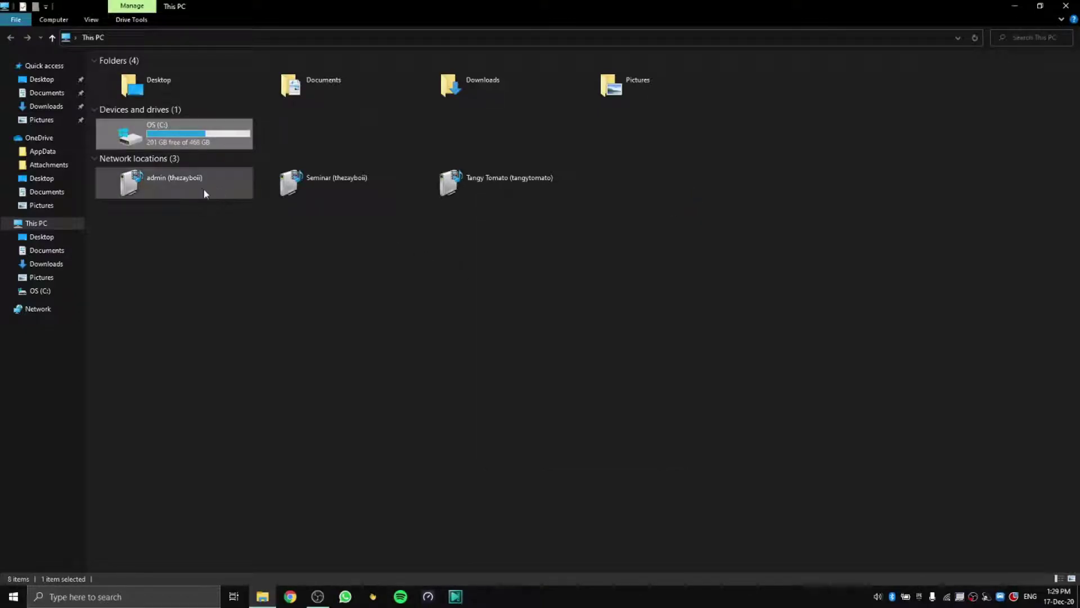
- Close File Explorer and open advanced system settings via search, centring System Properties
click(1076, 5)
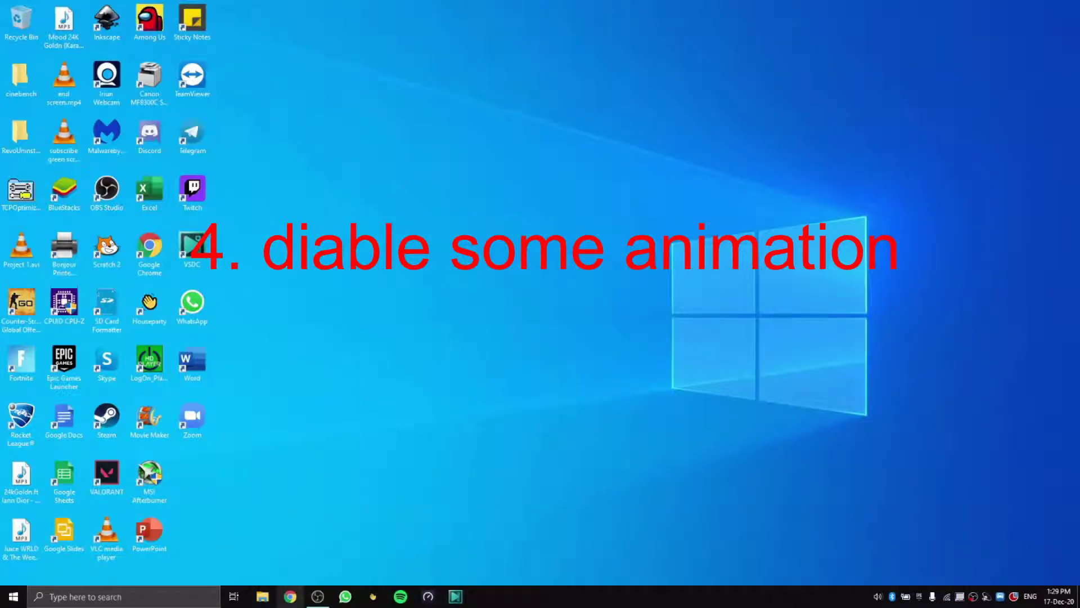
click(155, 600)
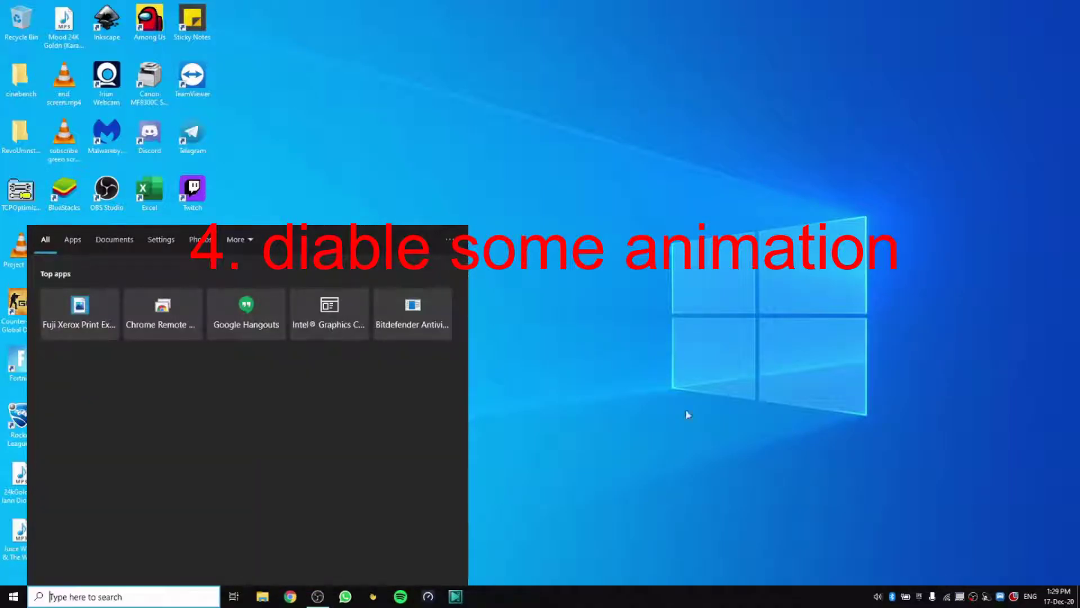
text(adv)
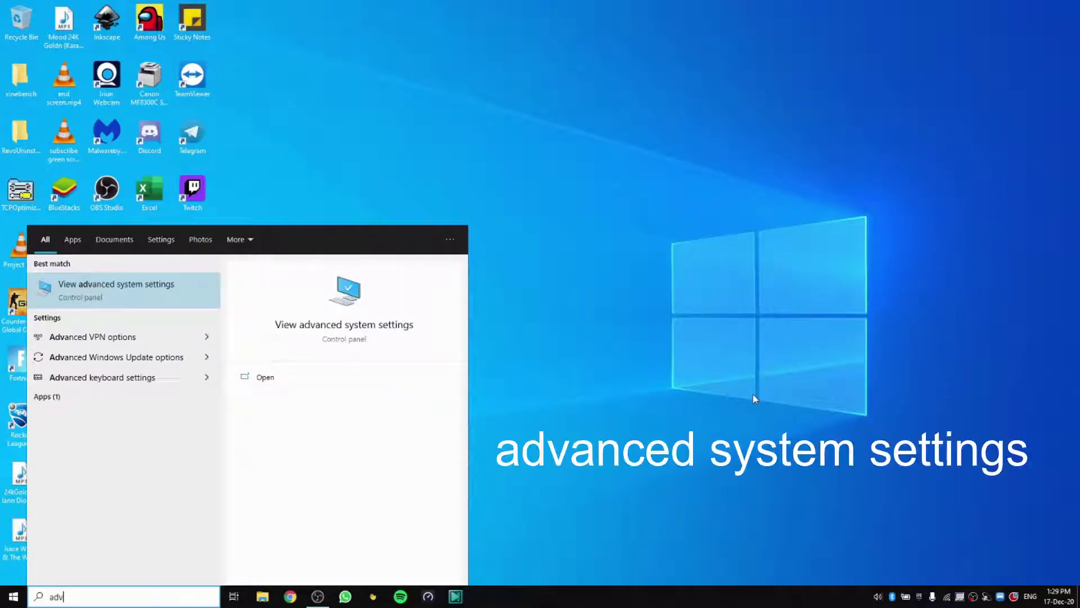
text(anc)
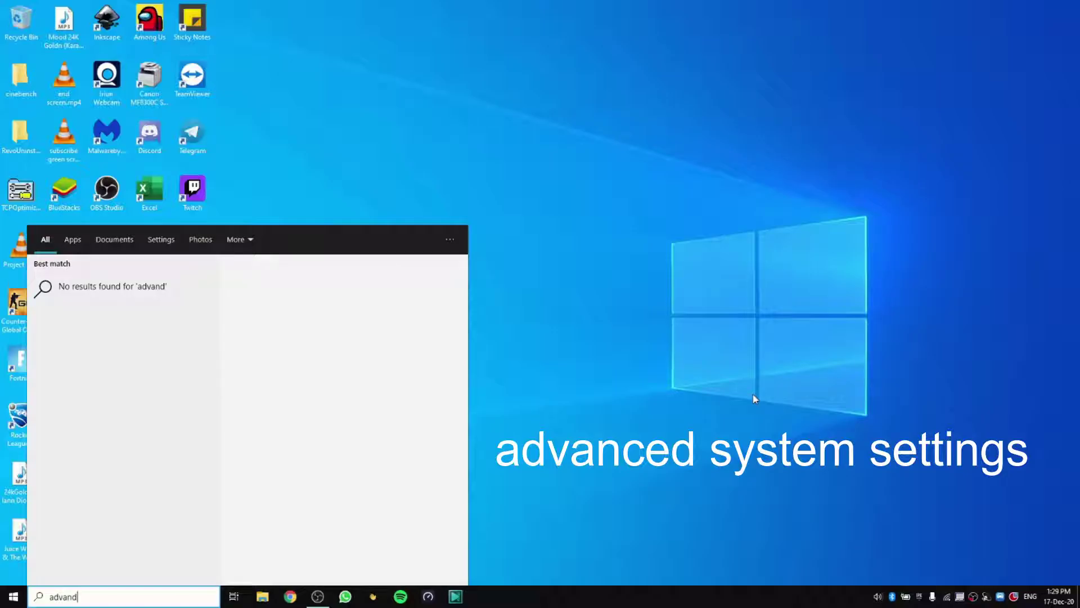
key(BackSpace)
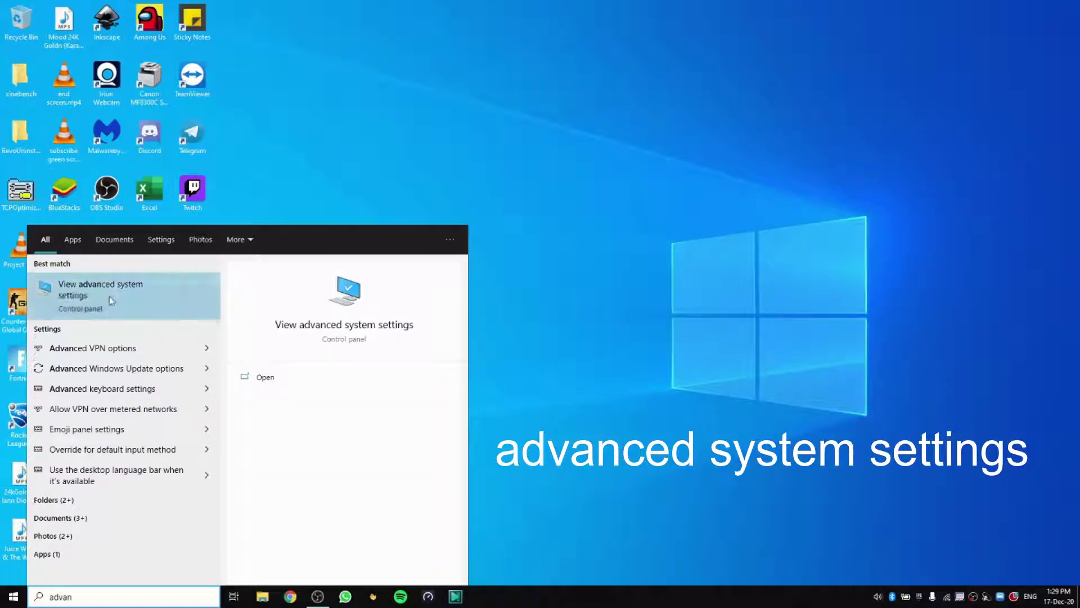
key(Return)
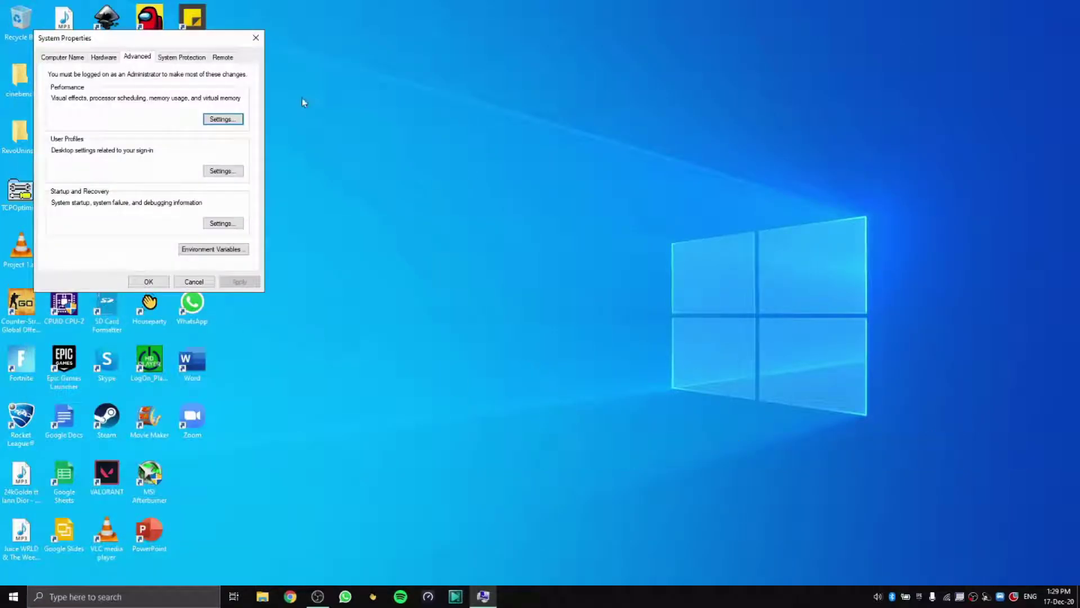
drag(176, 37, 579, 184)
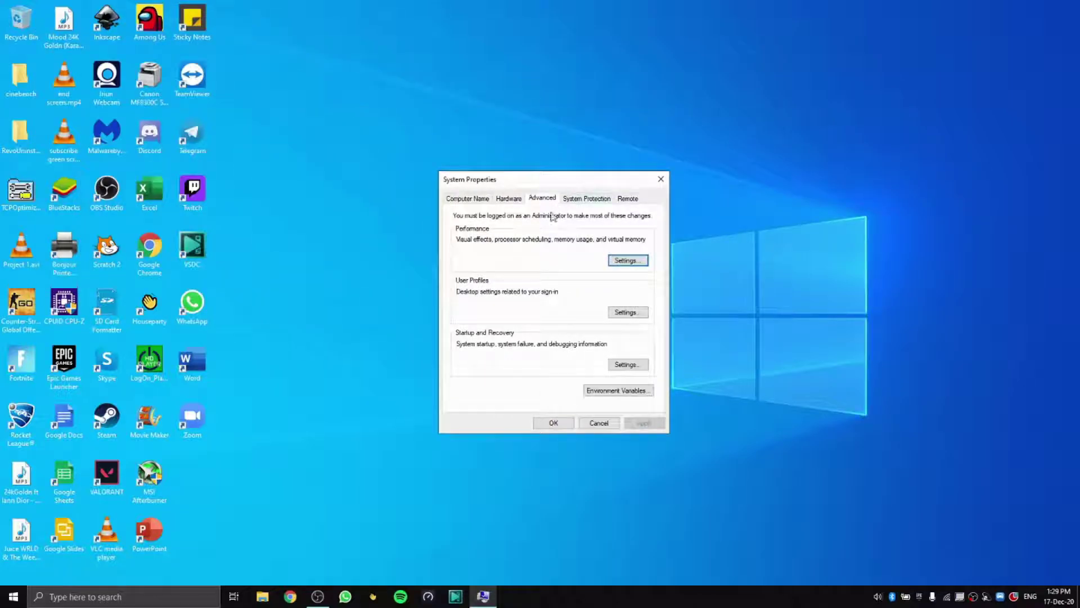
- Open Performance Options and review the Custom visual effects, previewing the translucent selection rectangle on the desktop
click(632, 261)
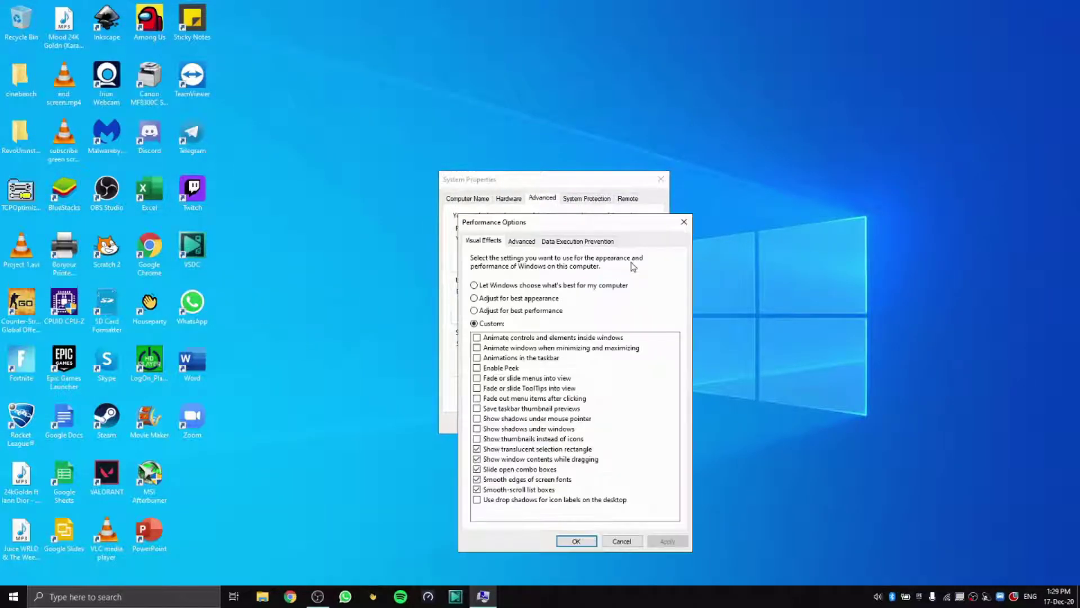
drag(544, 224, 520, 121)
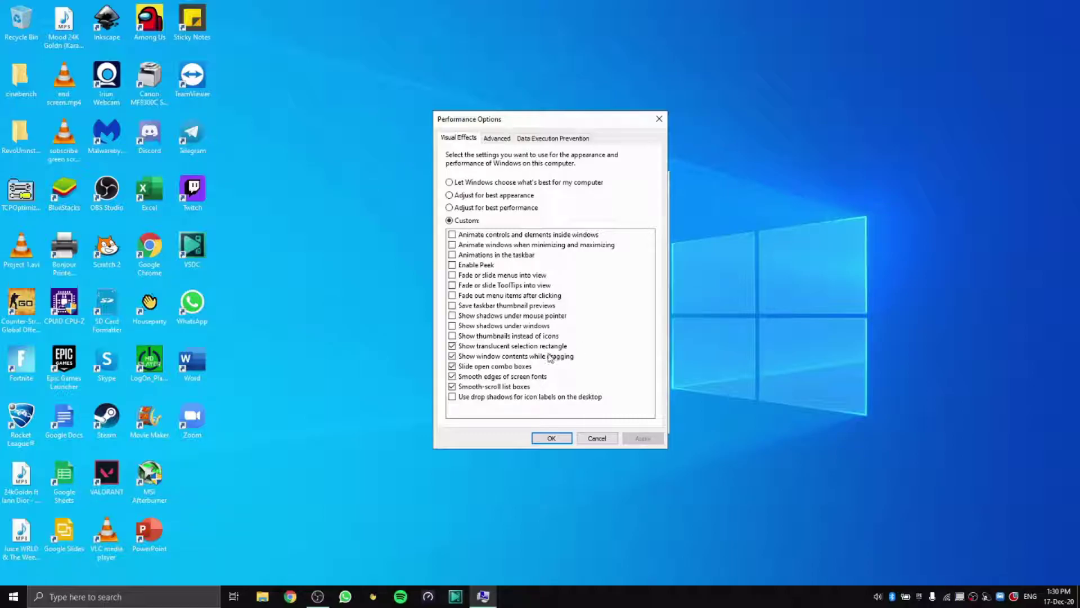
drag(709, 233, 1044, 495)
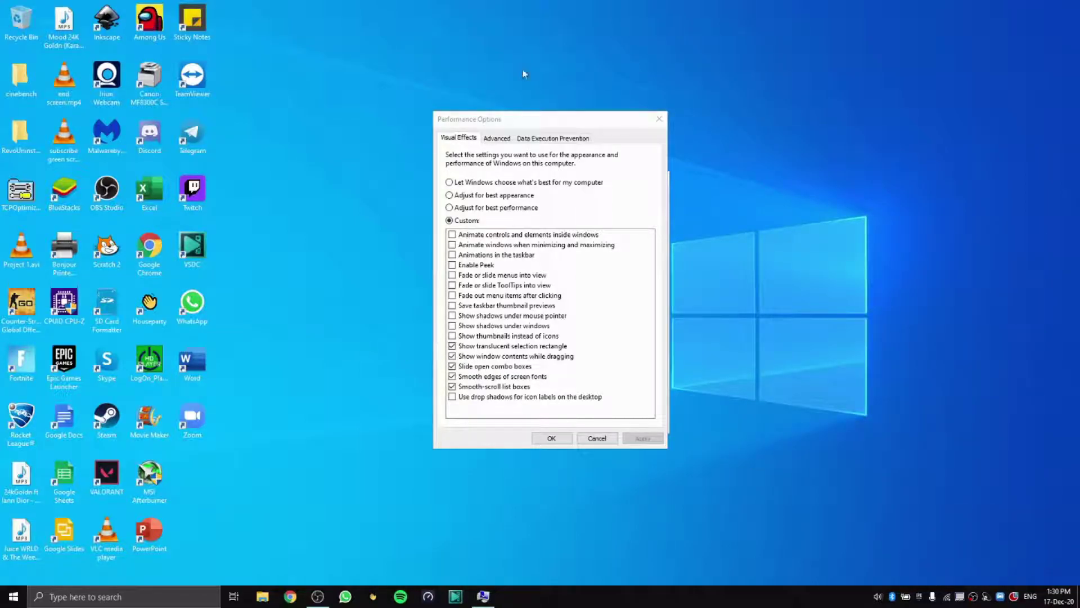
drag(505, 117, 431, 135)
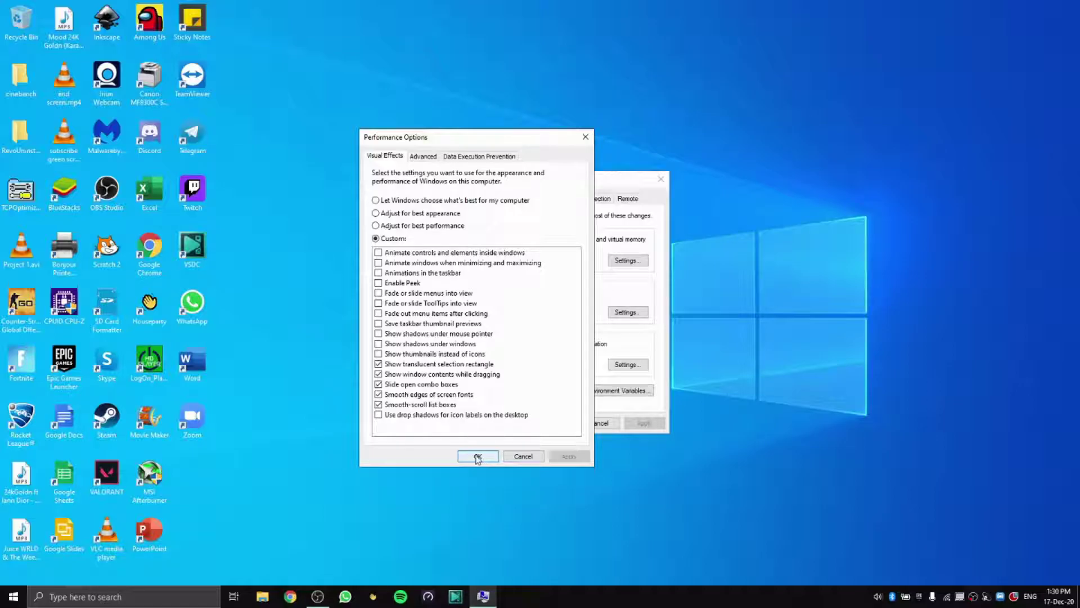
- Save the Custom visual effects choices and close System Properties
click(477, 458)
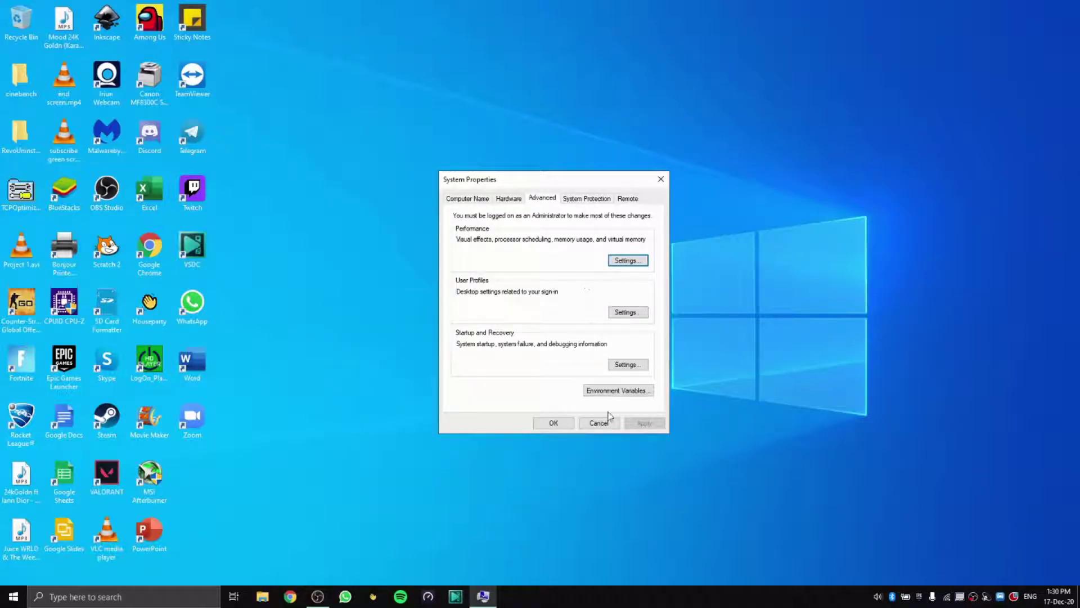
click(553, 424)
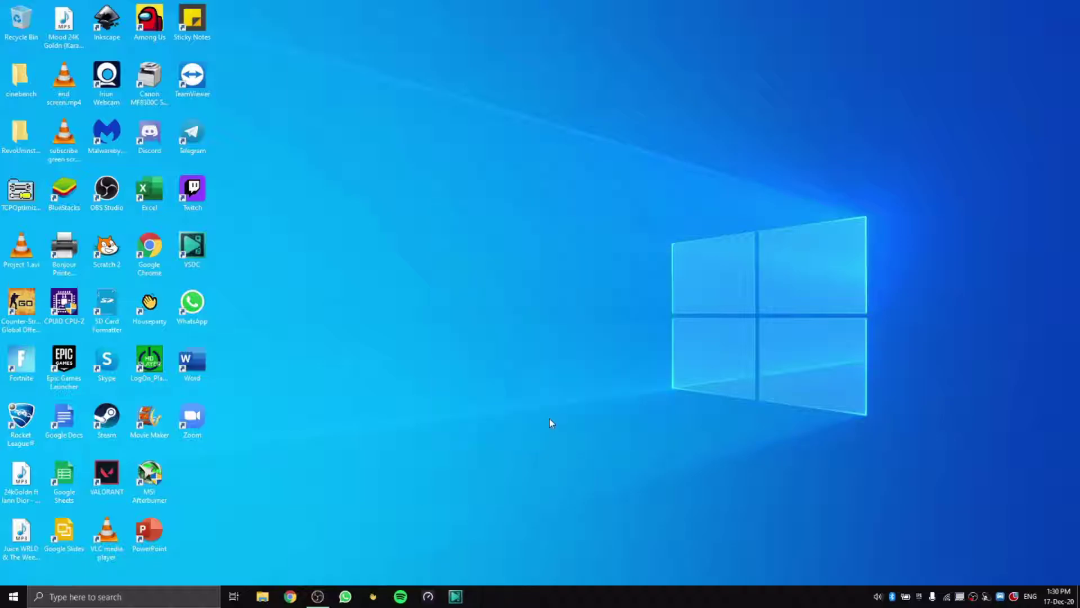